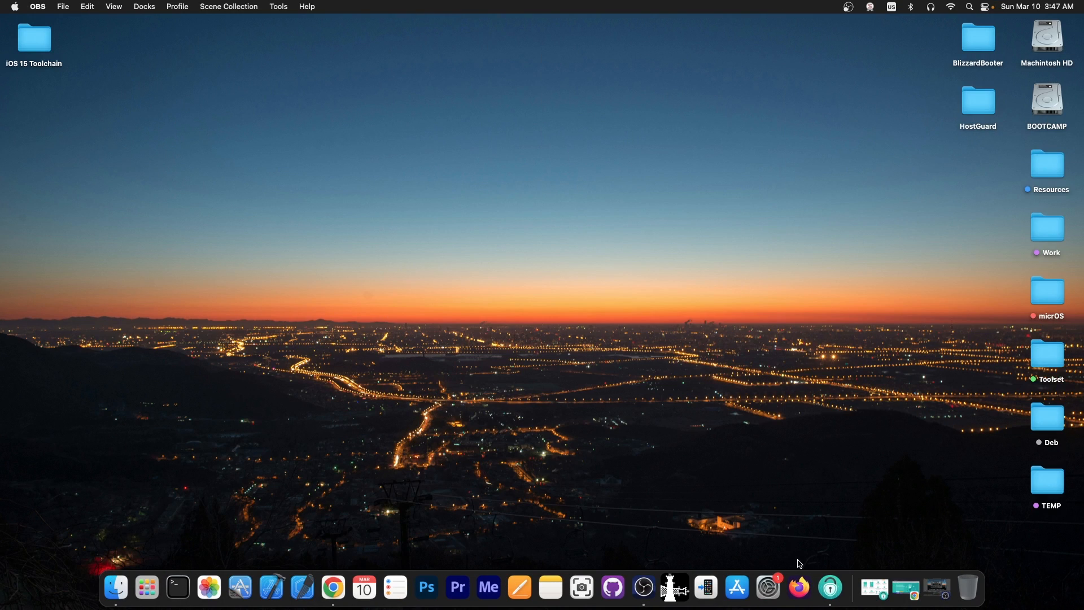
- Close the AnyUnlock window and its product page, returning to the iOS 17.4 article in Chrome
click(826, 586)
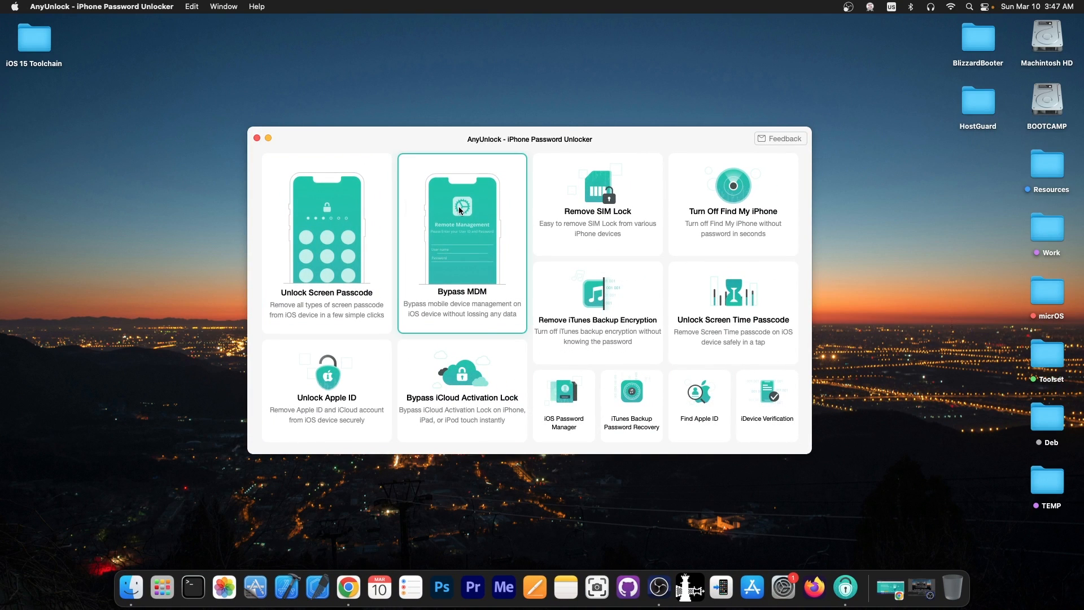
click(257, 138)
click(872, 587)
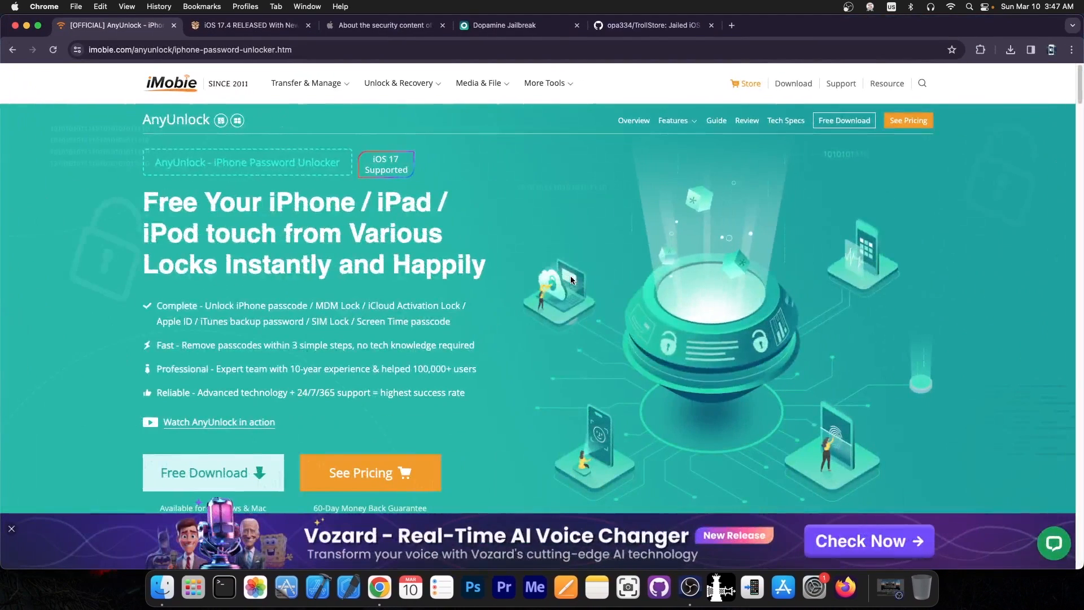
click(174, 25)
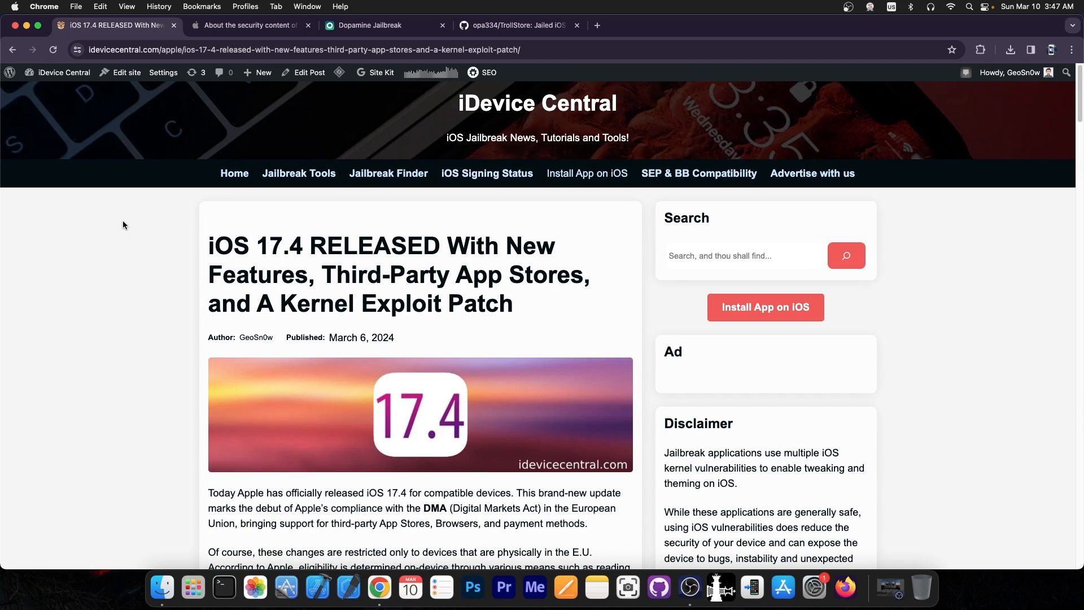
scroll(136, 237, down, 10)
scroll(212, 254, down, 5)
scroll(234, 259, down, 8)
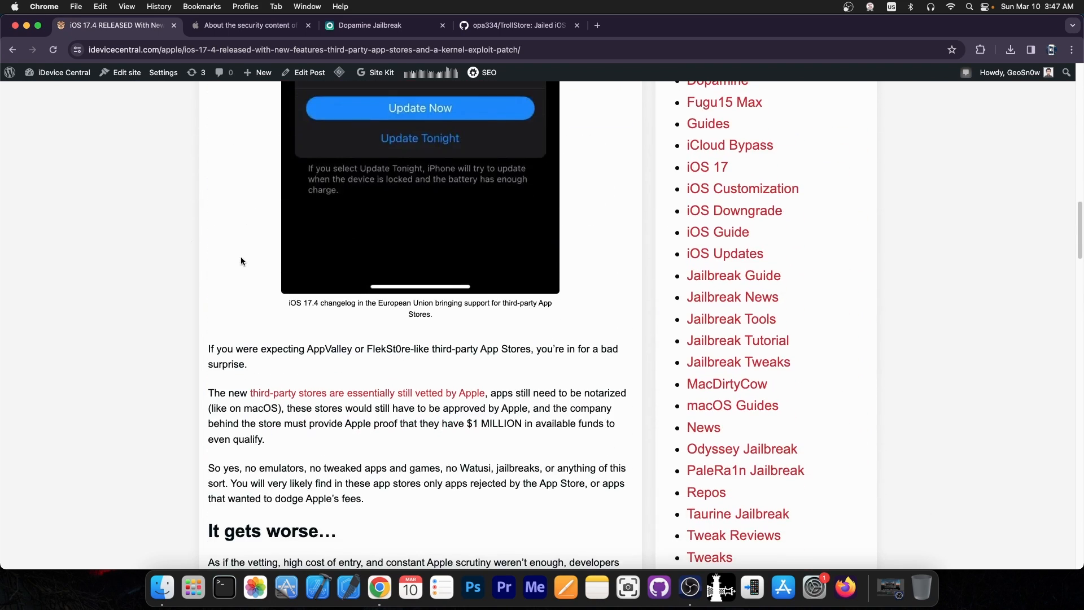
scroll(234, 260, down, 6)
scroll(237, 261, down, 5)
scroll(241, 262, down, 2)
scroll(241, 262, down, 2)
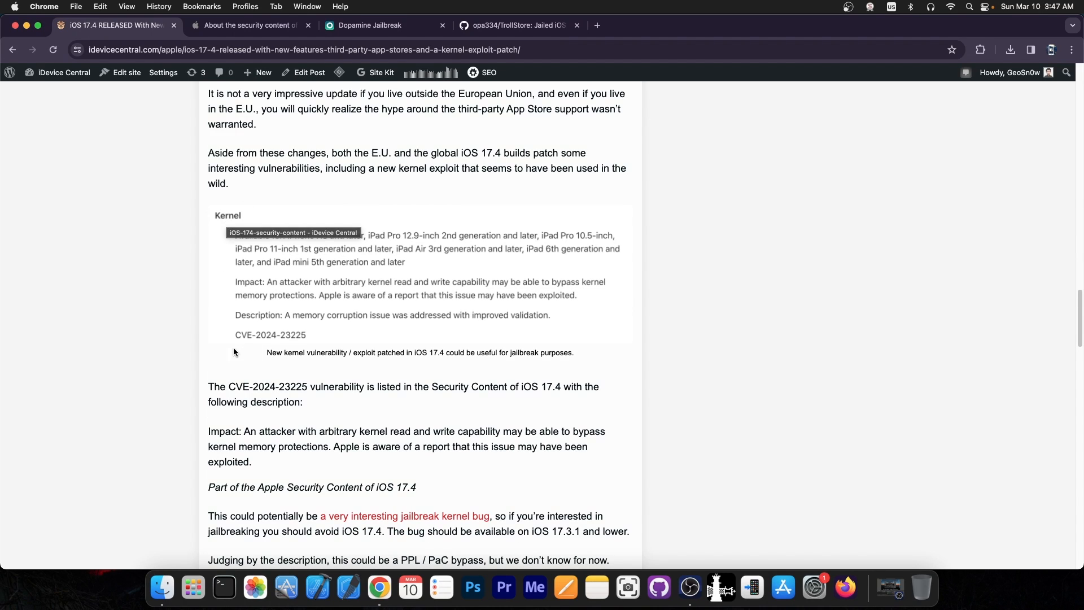
- Enlarge the Kernel CVE-2024-23225 screenshot in the article's lightbox
click(254, 335)
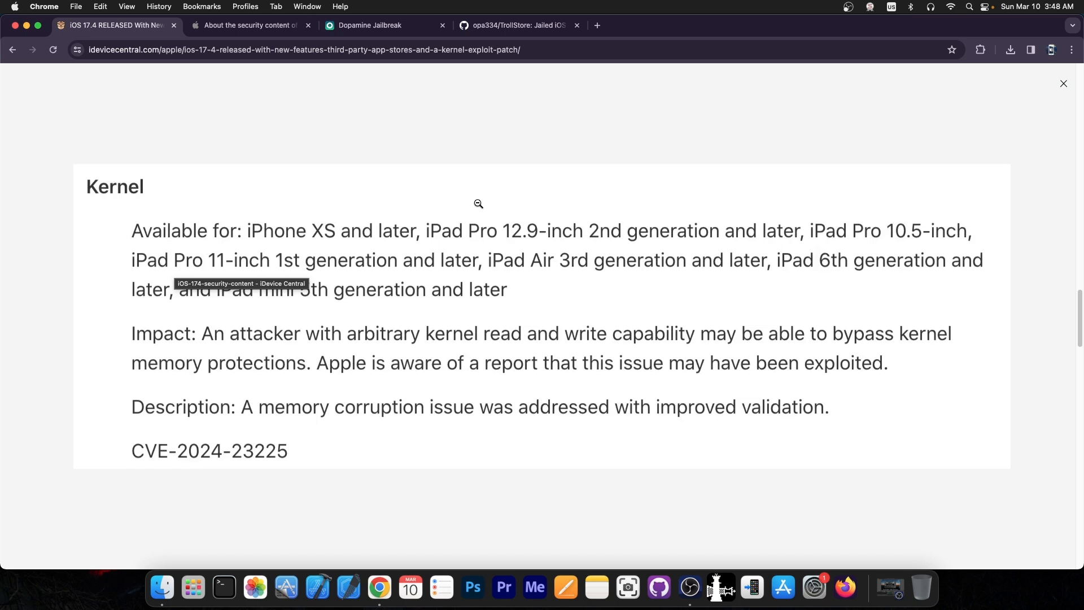
click(823, 186)
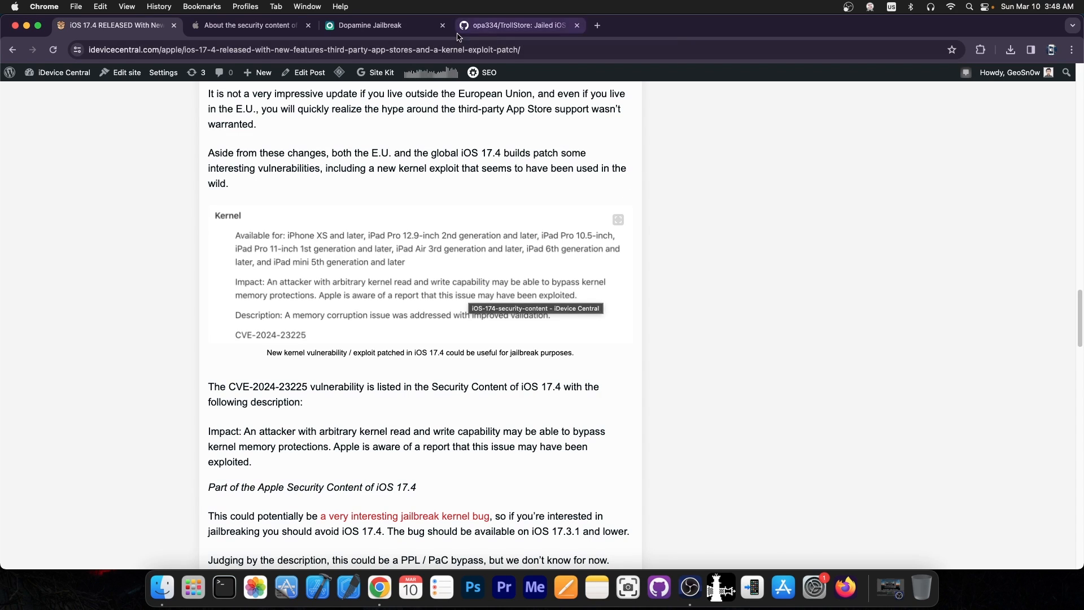
click(419, 26)
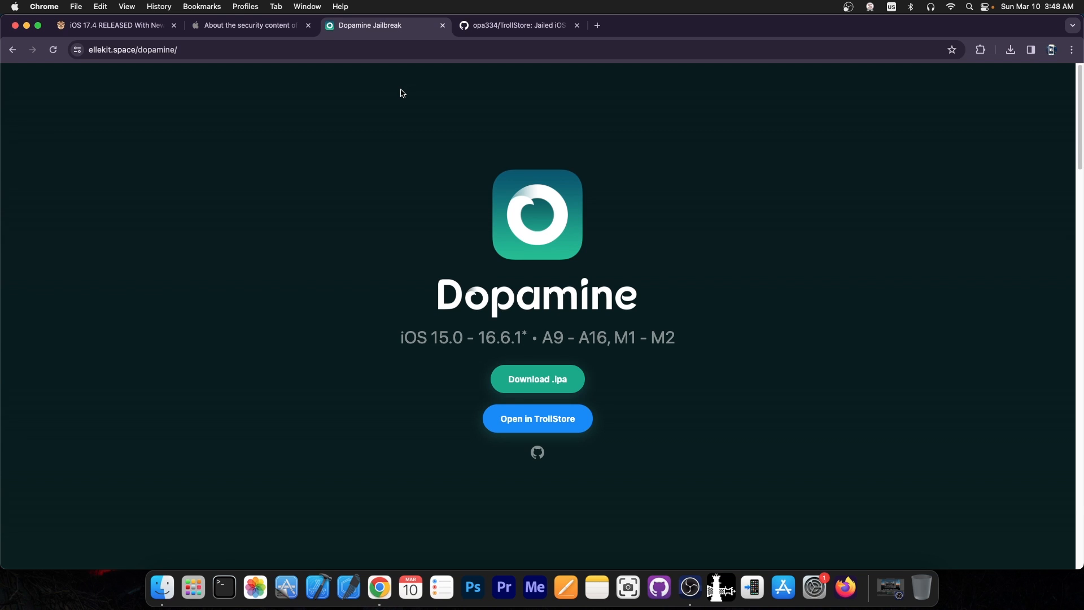
click(115, 25)
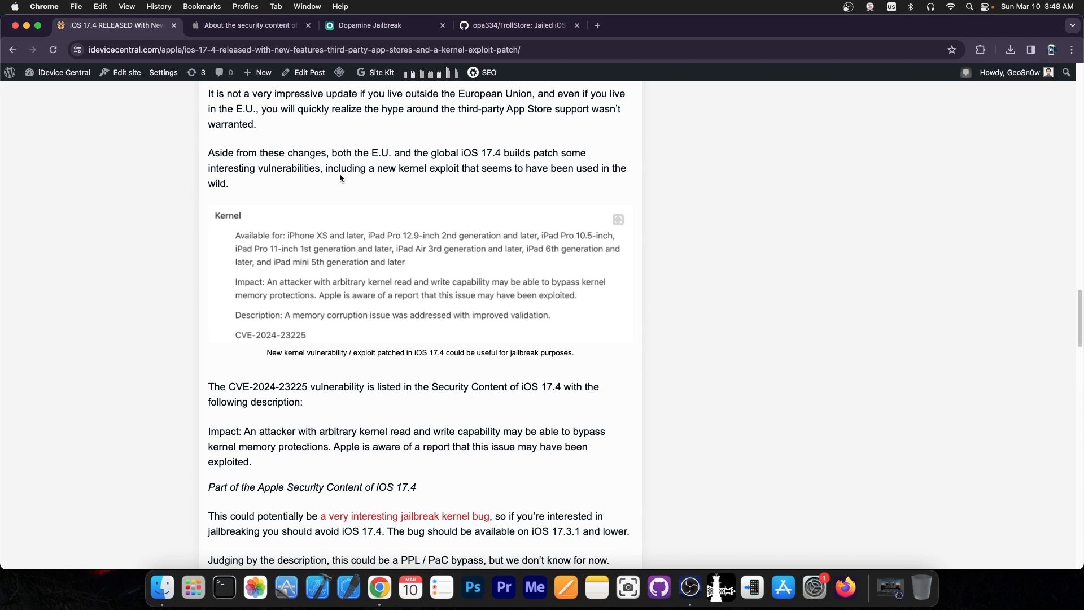
- Highlight the AppleMobileFileIntegrity impact line about apps elevating privileges in Apple's notes
click(250, 25)
scroll(228, 139, down, 5)
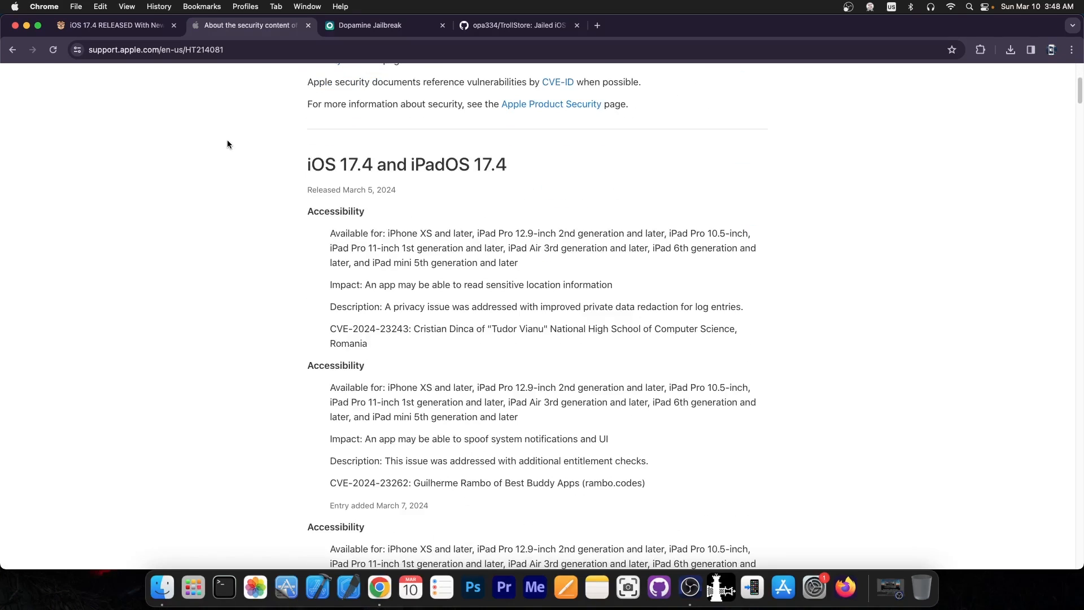
scroll(228, 139, down, 3)
scroll(228, 138, down, 4)
scroll(228, 139, down, 4)
scroll(228, 140, down, 3)
scroll(227, 142, down, 3)
scroll(317, 149, up, 1)
drag(306, 101, 427, 99)
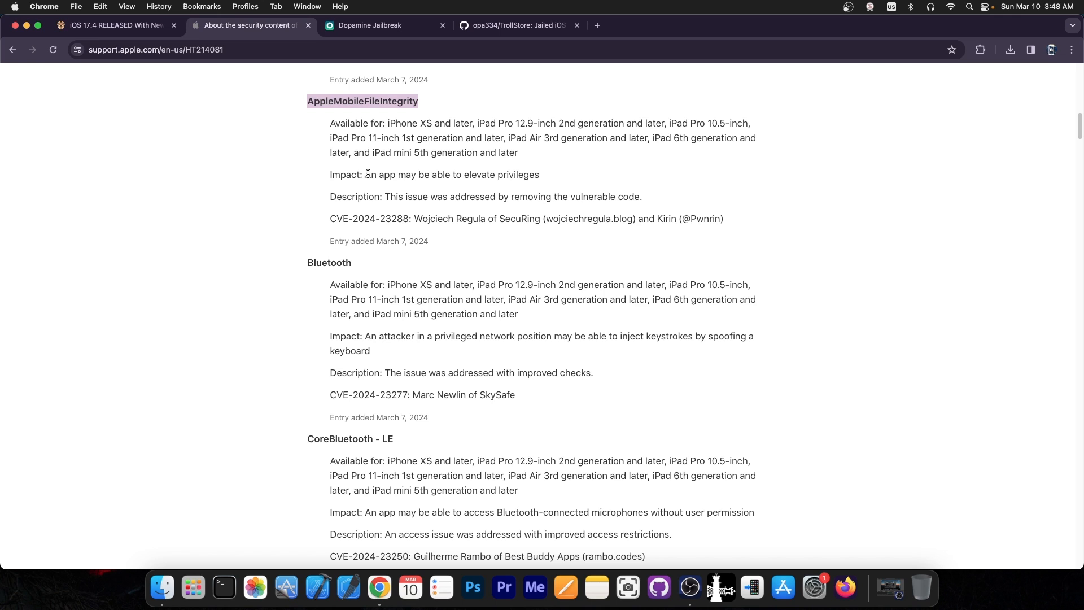
drag(366, 175, 538, 176)
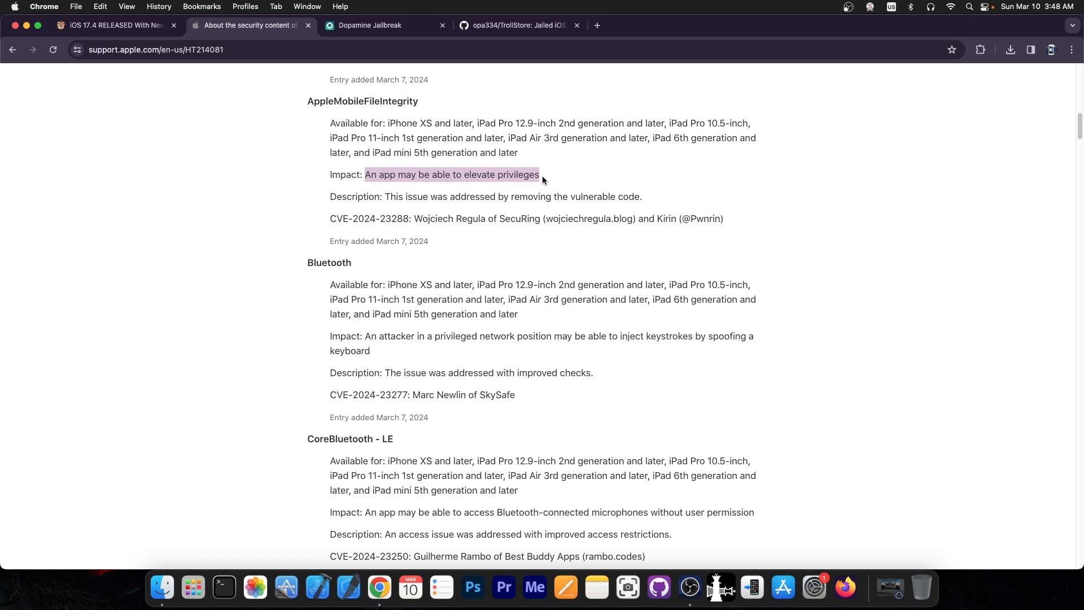
key(Home)
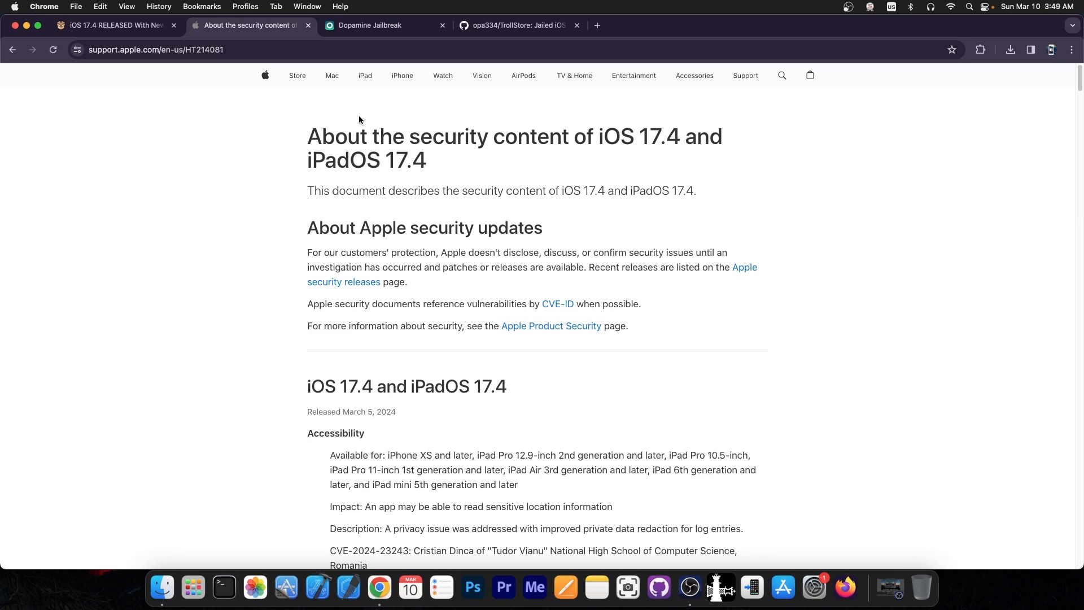
- Show the iOS Signing Status for iPhone 15 (iPhone15,4) from the iOS 17.4 article
click(102, 26)
scroll(152, 175, up, 8)
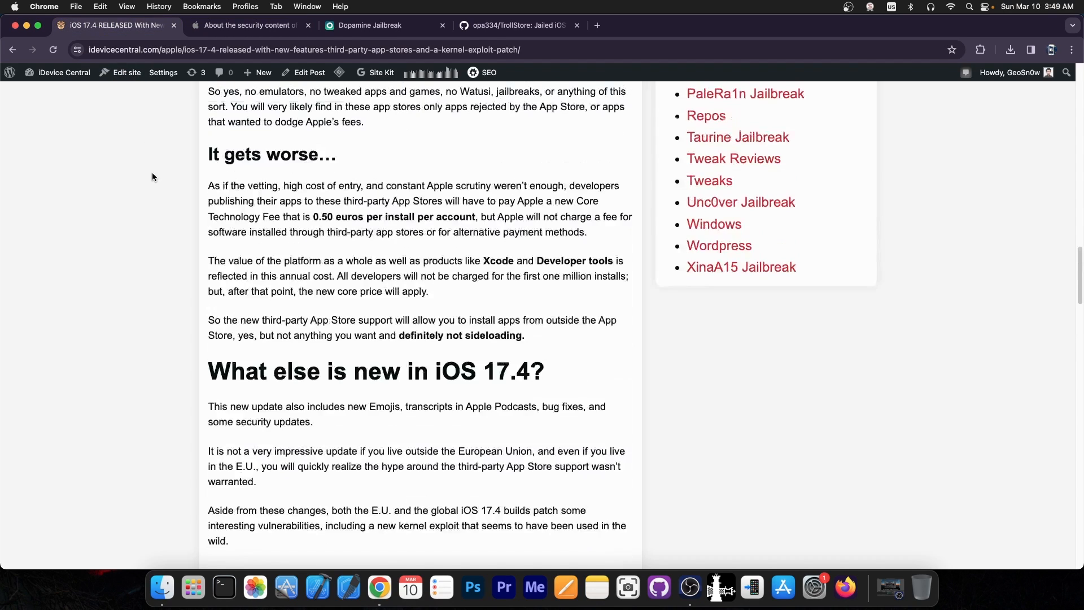
scroll(152, 174, up, 6)
scroll(152, 174, up, 6)
scroll(157, 176, up, 8)
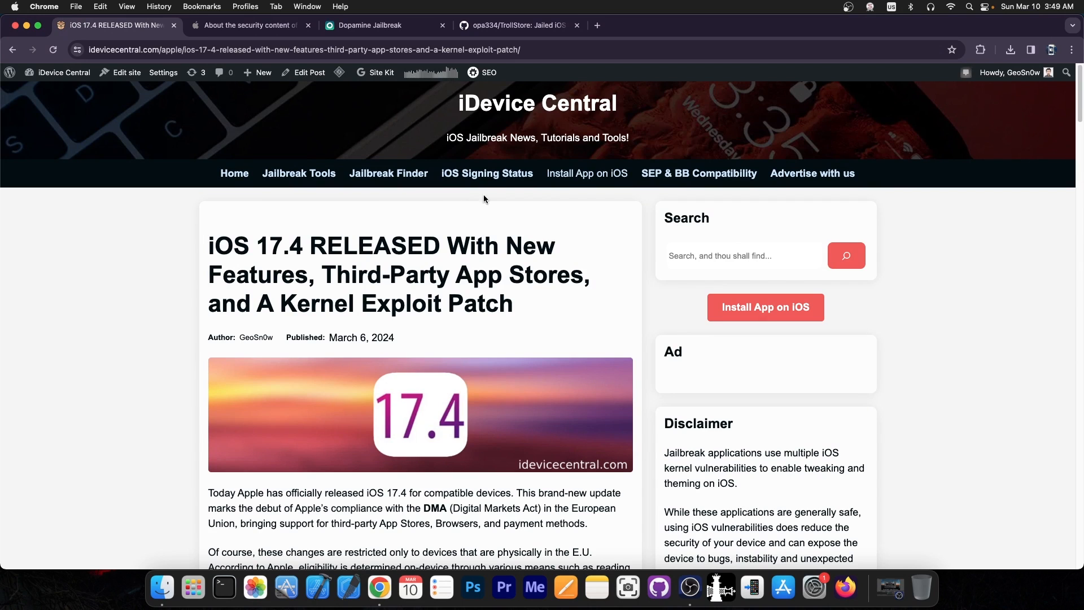
click(484, 176)
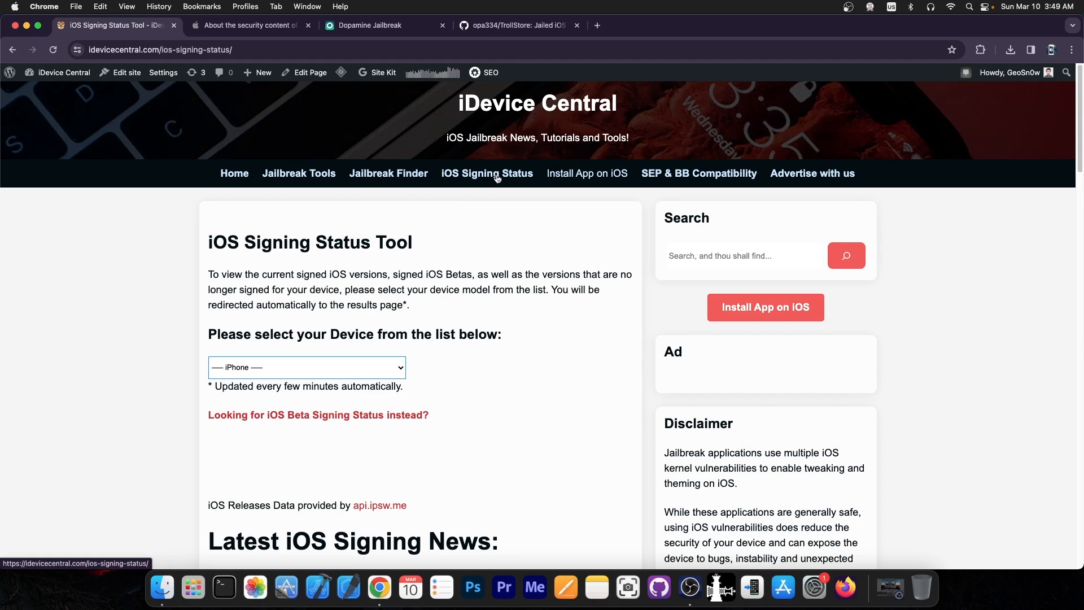
click(294, 375)
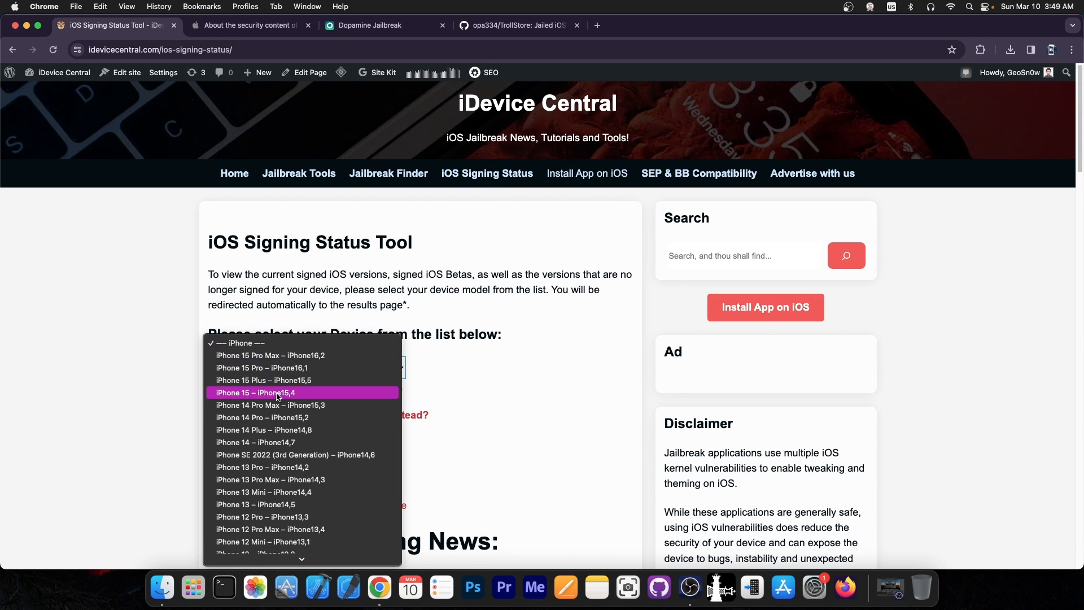
click(277, 395)
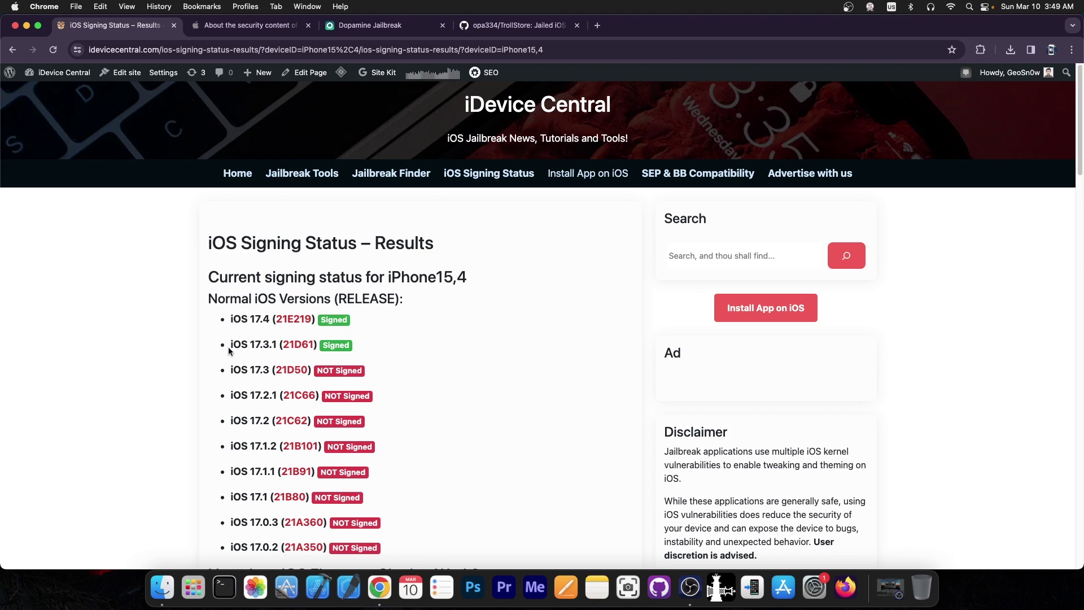
- Highlight the signed iOS 17.3.1 (21D61) entry and start its IPSW download, dismissing the save dialog
drag(229, 347, 350, 345)
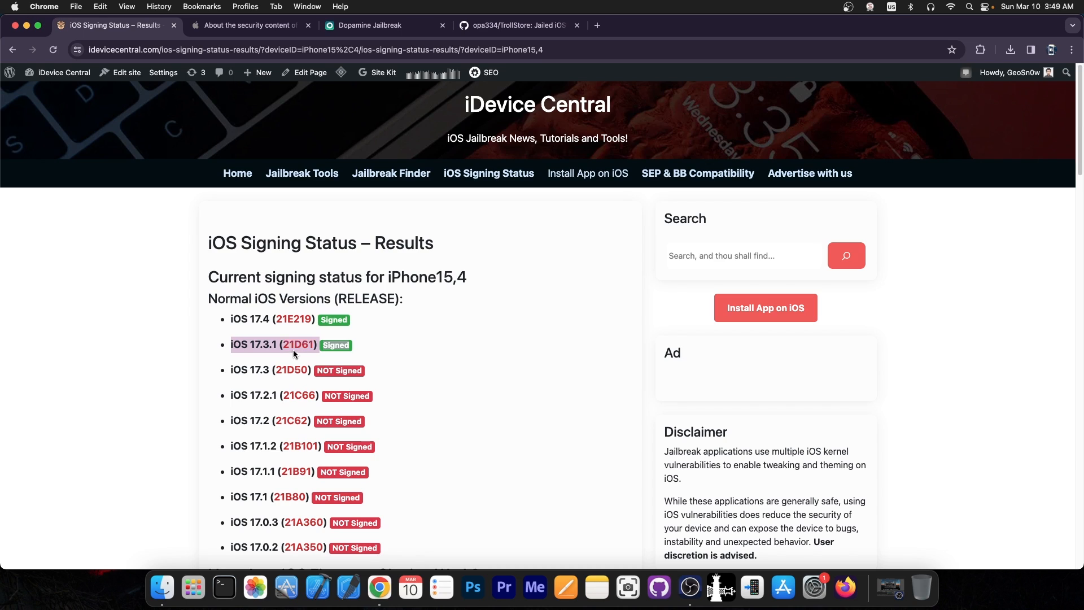
click(215, 349)
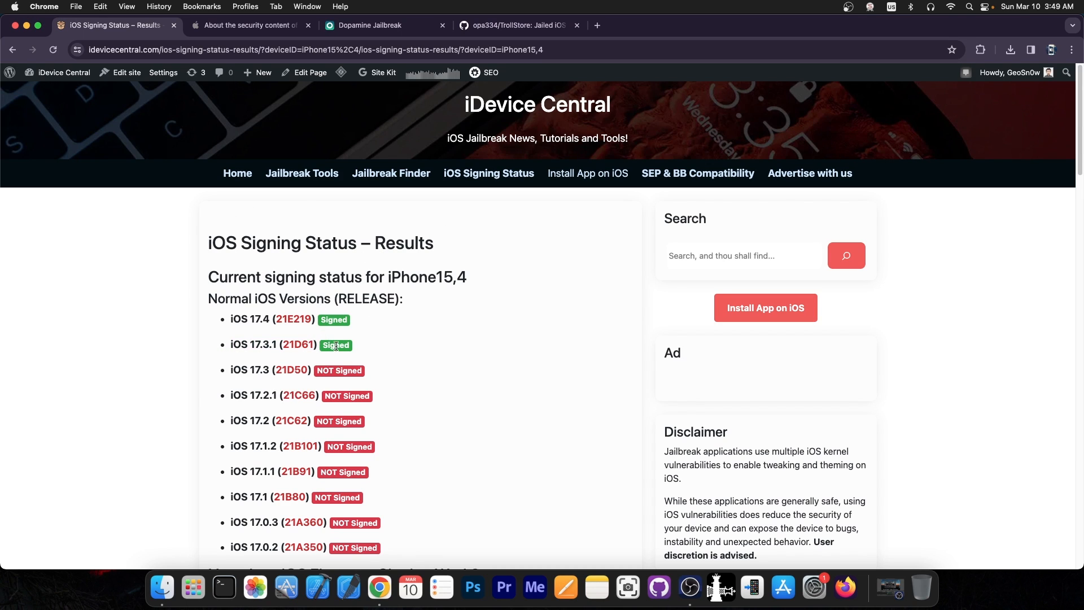
click(298, 343)
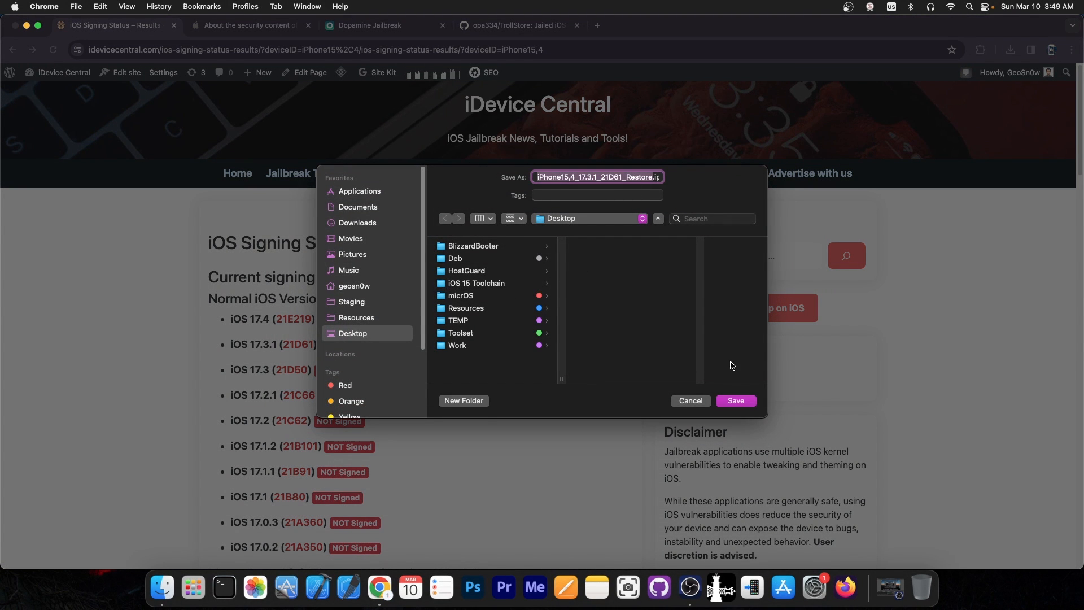
click(688, 400)
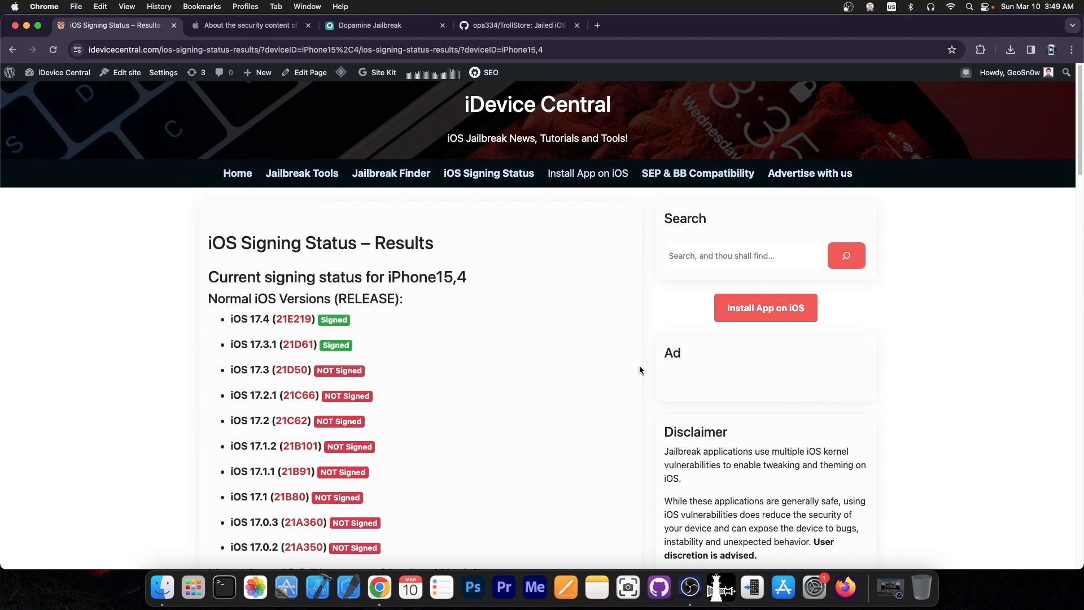
- Read the TrollStore README, revisit Apple's security notes, and land on the Dopamine jailbreak page
click(513, 25)
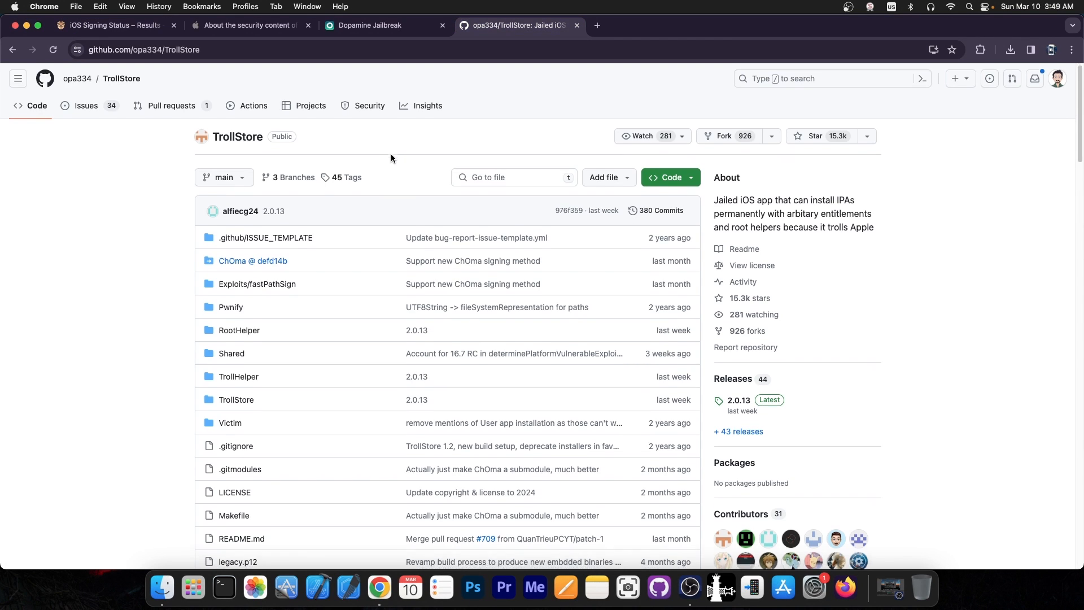
scroll(390, 153, down, 10)
scroll(397, 172, down, 3)
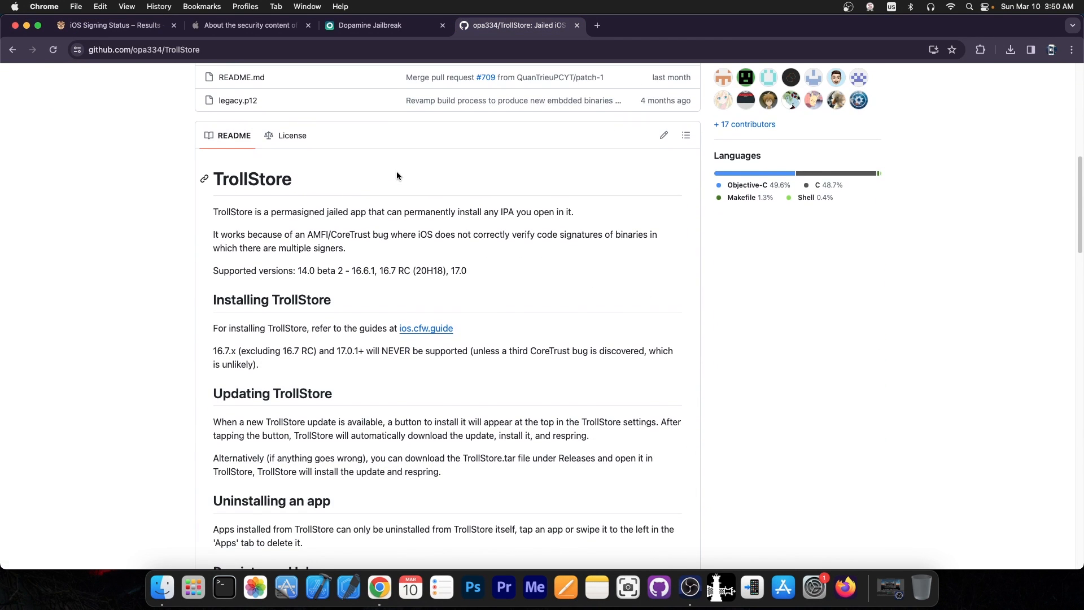
click(249, 24)
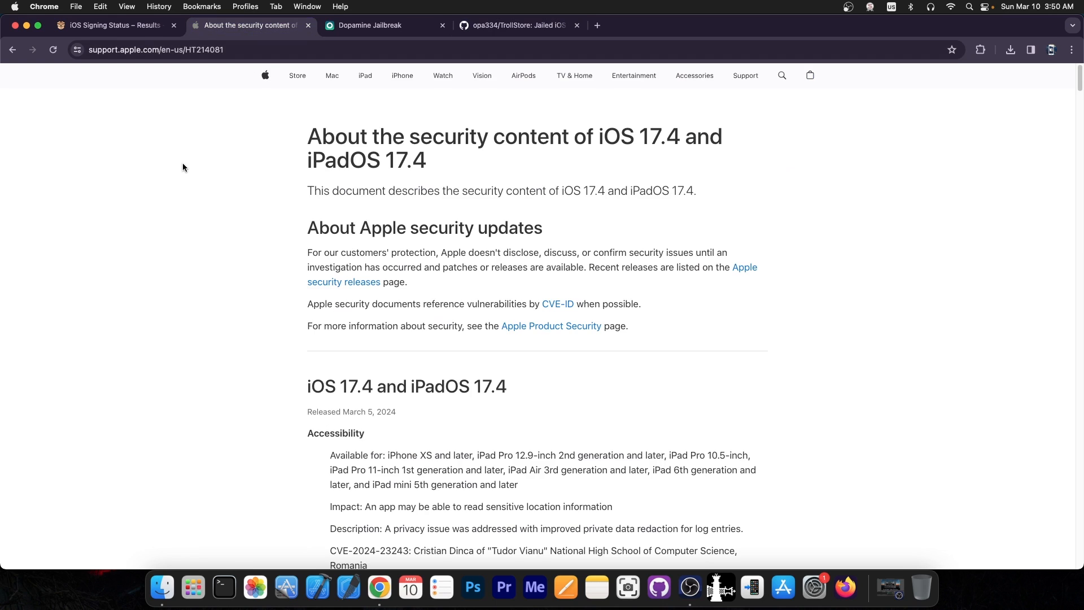
scroll(182, 163, down, 10)
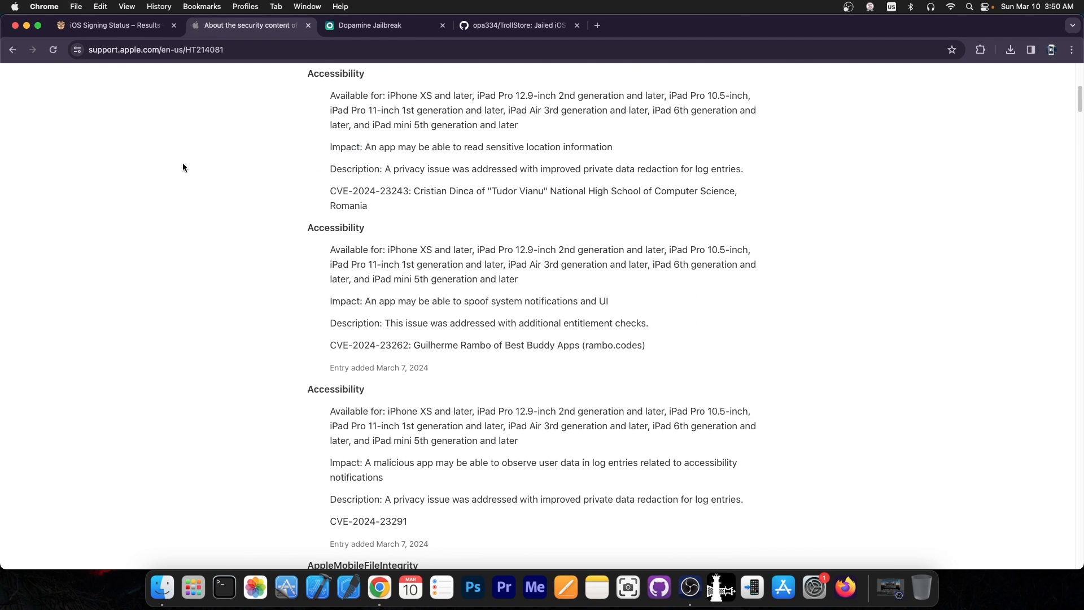
click(508, 24)
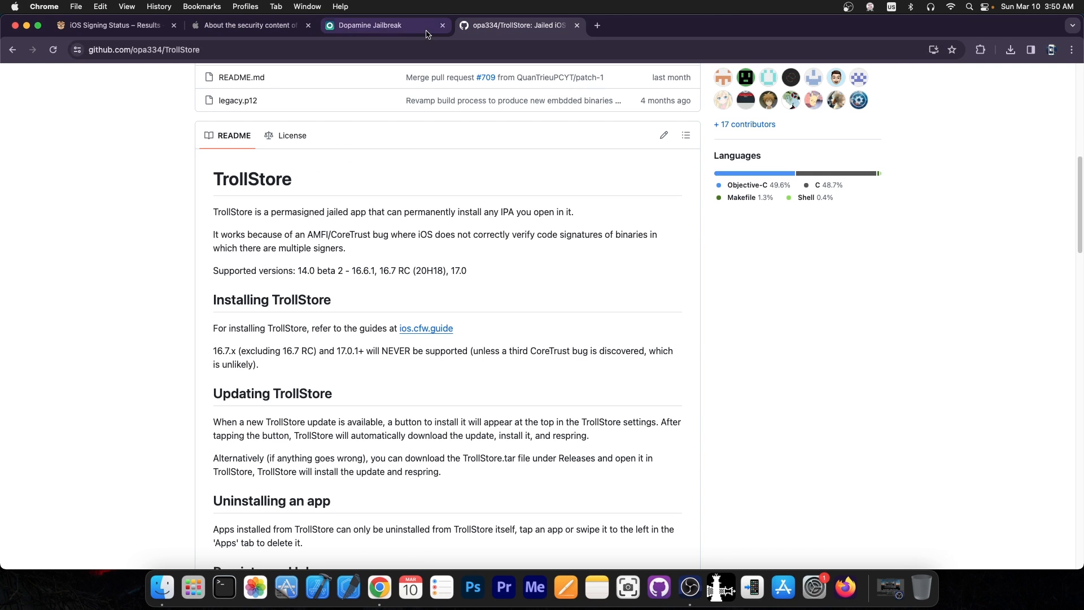
click(381, 25)
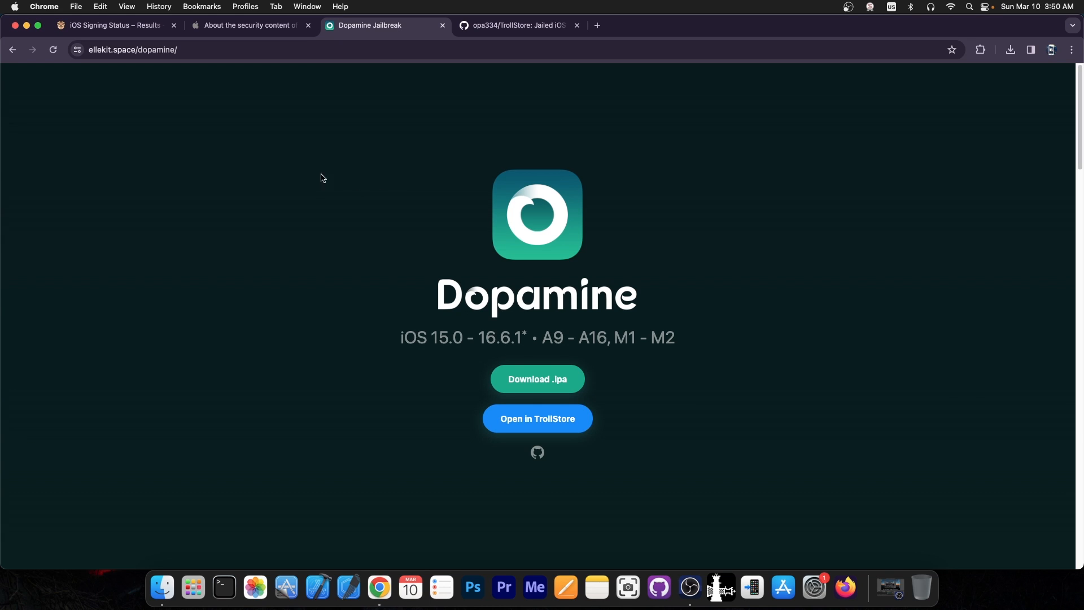
- Minimise the Chrome window to reveal the desktop folders
click(26, 25)
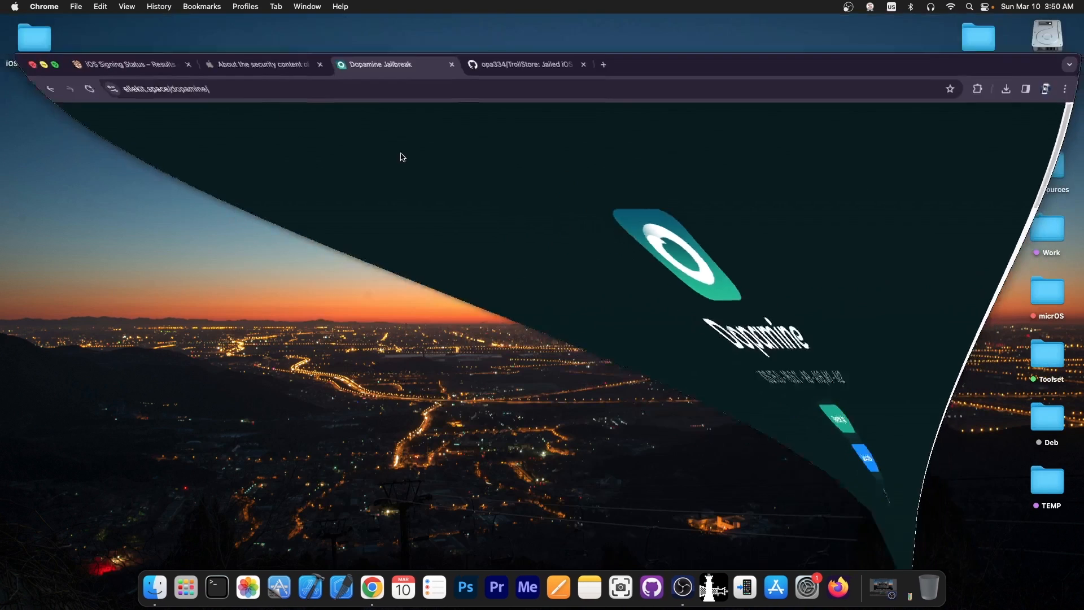